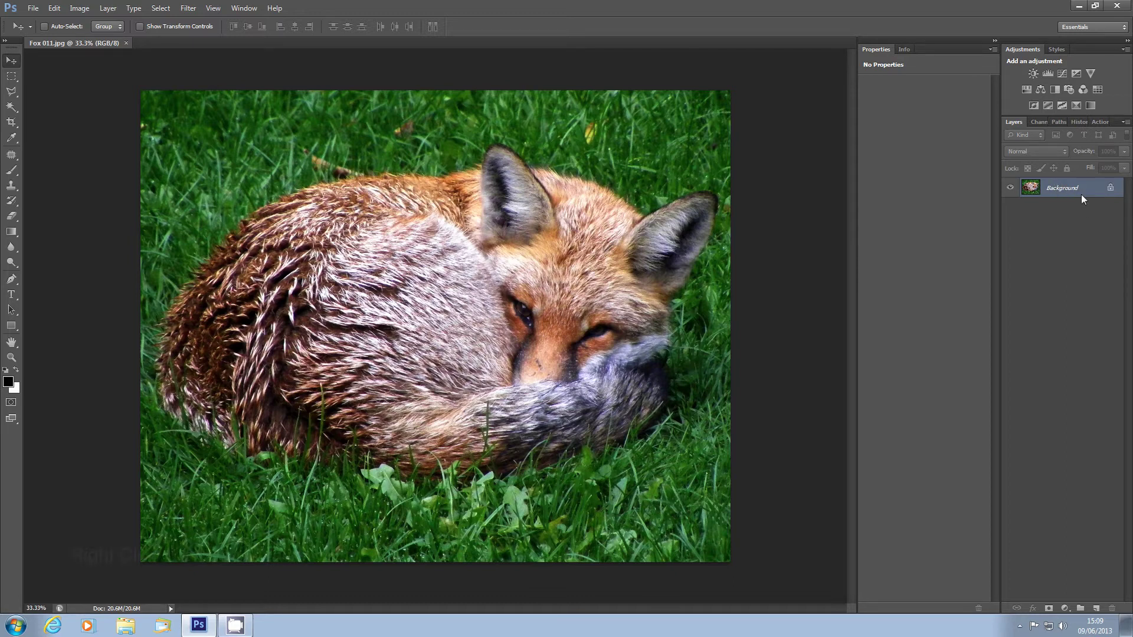
# Duplicate the Background layer under the name Background copy and delete the duplicate
pyautogui.rightClick(1082, 196)
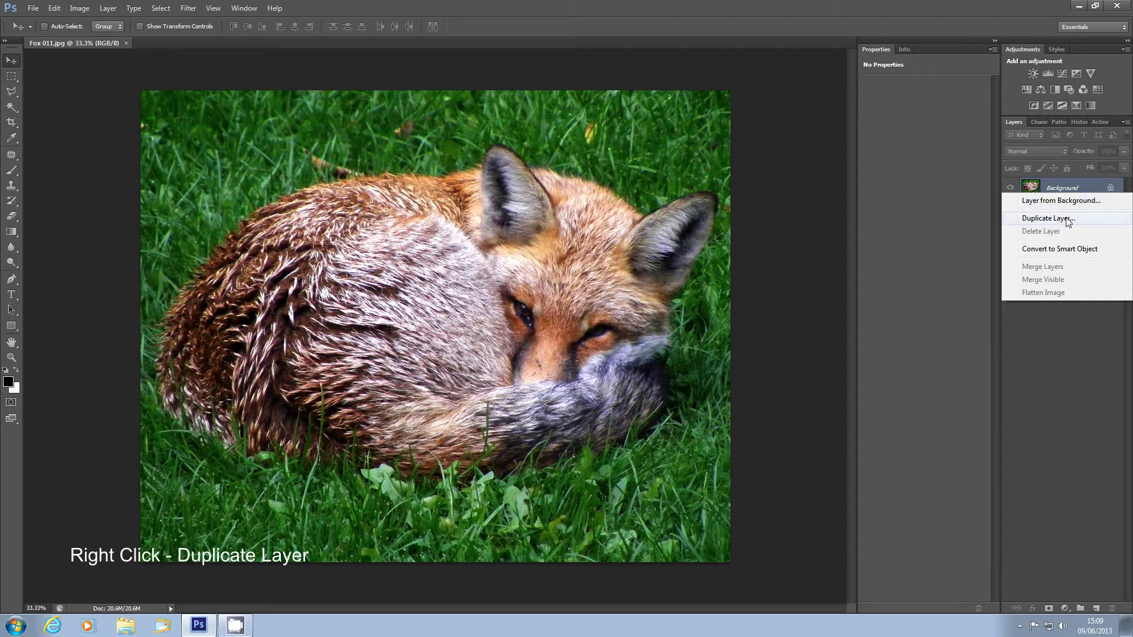
pyautogui.click(1067, 218)
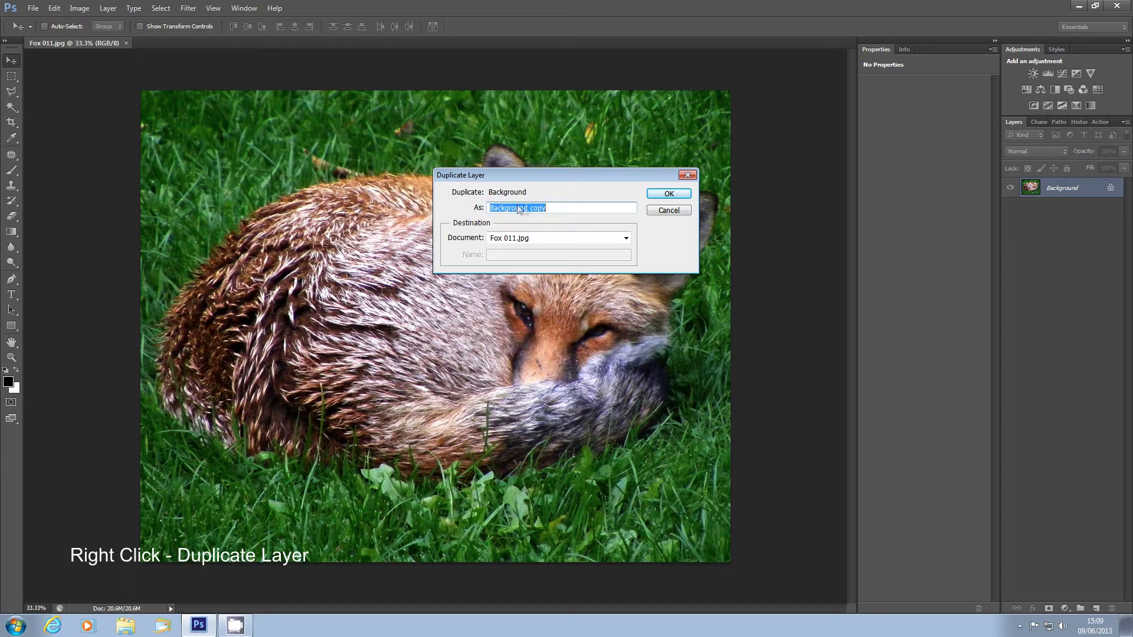
pyautogui.click(669, 194)
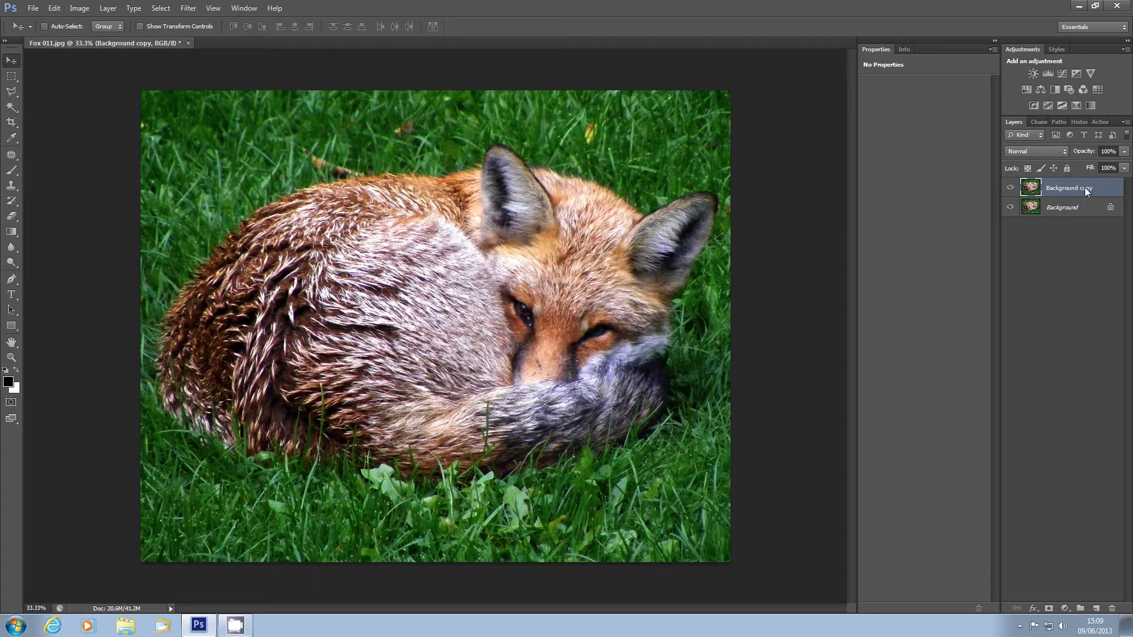
pyautogui.moveTo(1073, 193); pyautogui.dragTo(1114, 611)
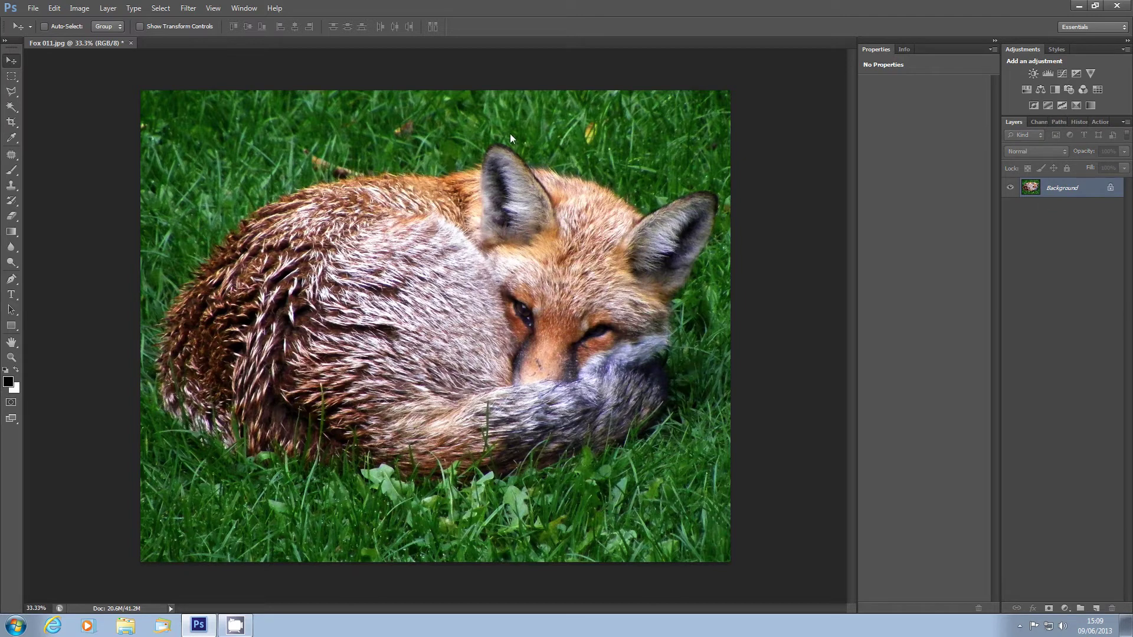
# Make another trial copy of the Background layer with the default name and delete it again
pyautogui.click(109, 9)
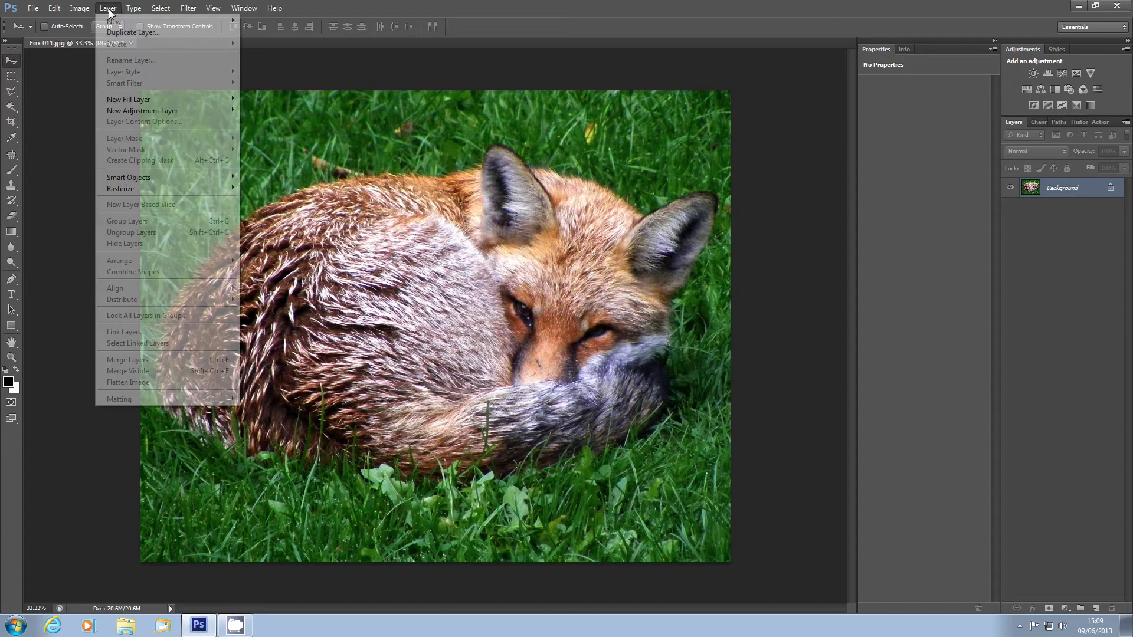
pyautogui.click(133, 32)
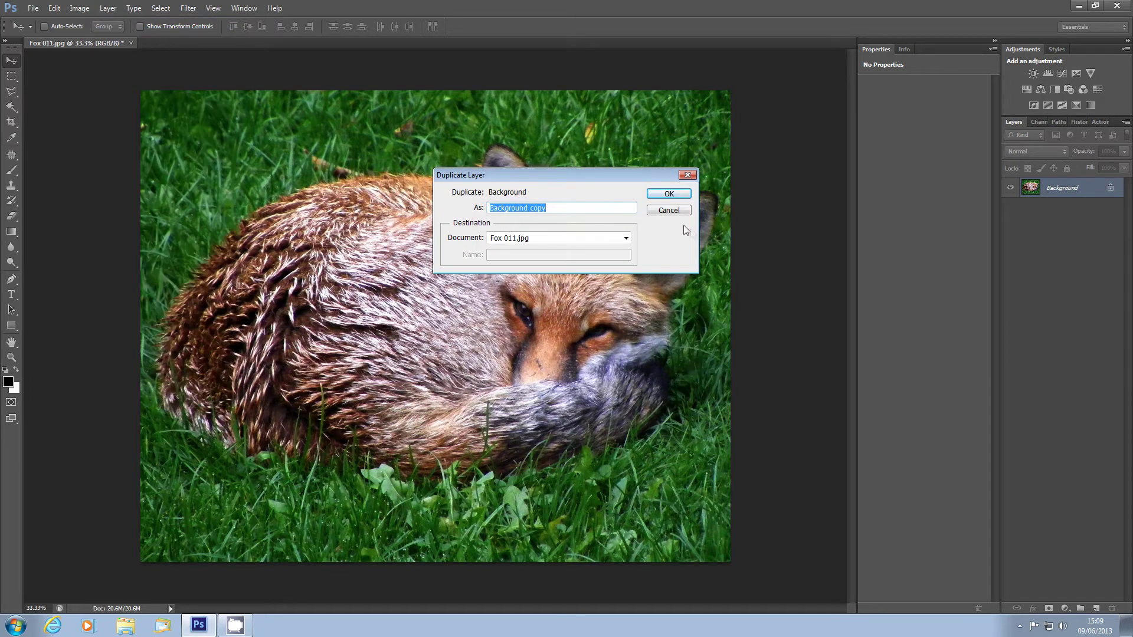
pyautogui.click(668, 194)
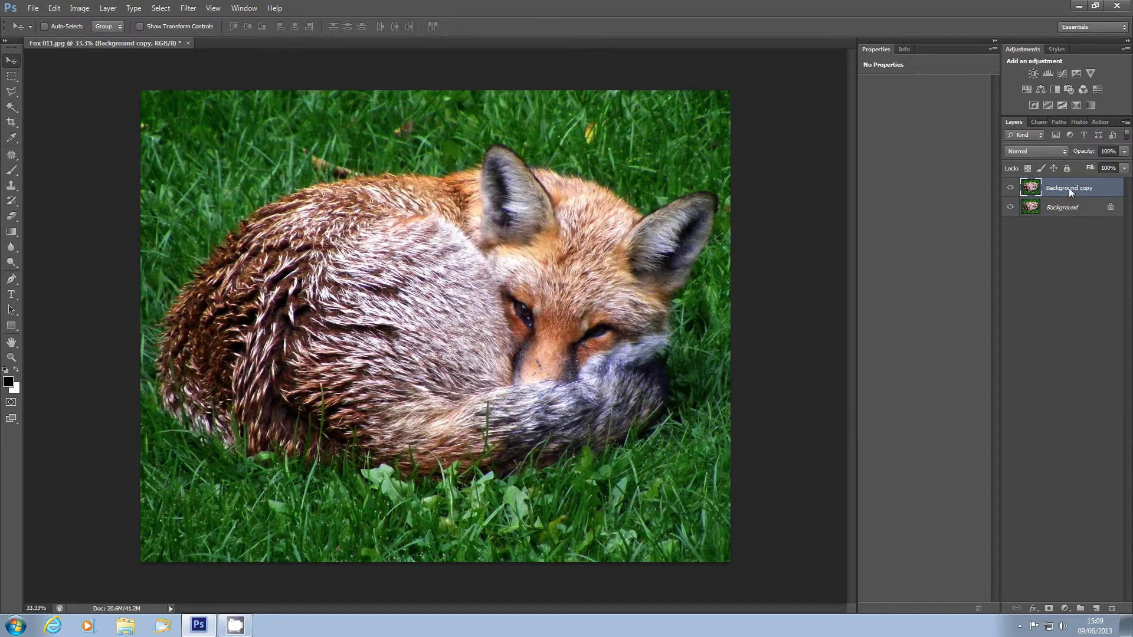
pyautogui.moveTo(1083, 192); pyautogui.dragTo(1112, 608)
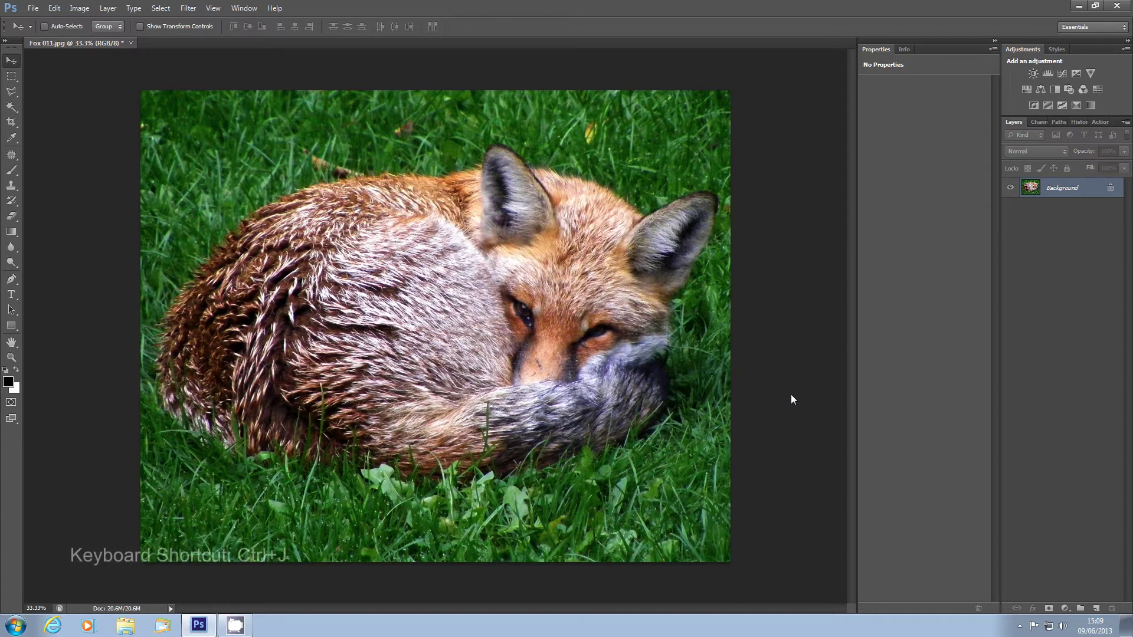
# Copy the Background layer to a new layer and start a Channel Mixer adjustment on it with Monochrome enabled
pyautogui.hotkey('ctrl', 'j')
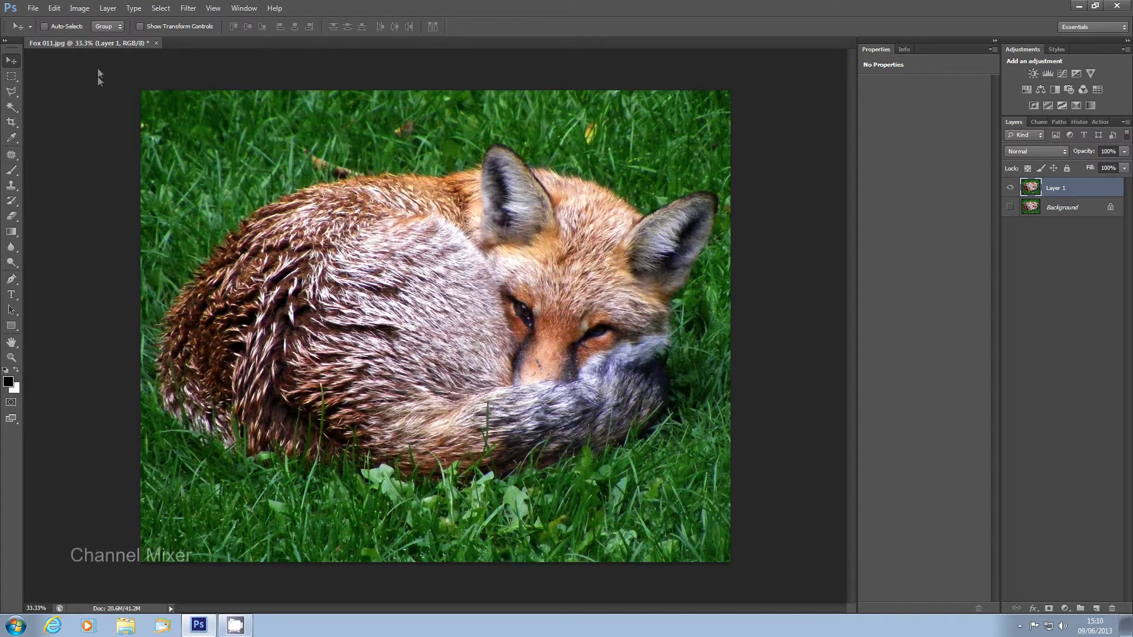
pyautogui.click(80, 10)
pyautogui.moveTo(190, 37)
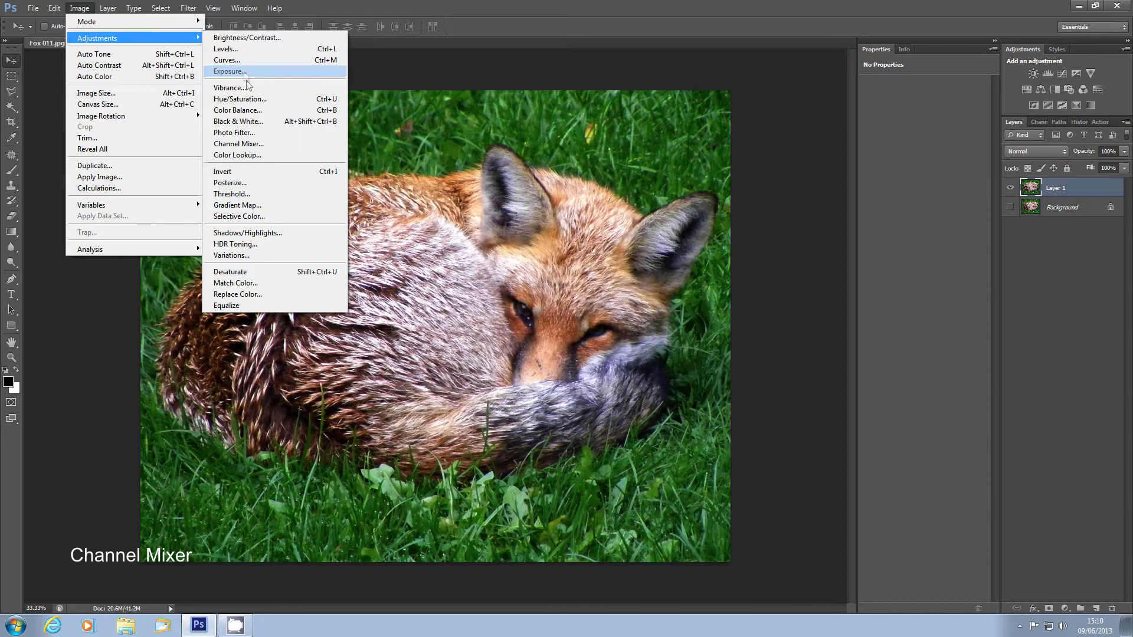
pyautogui.click(246, 144)
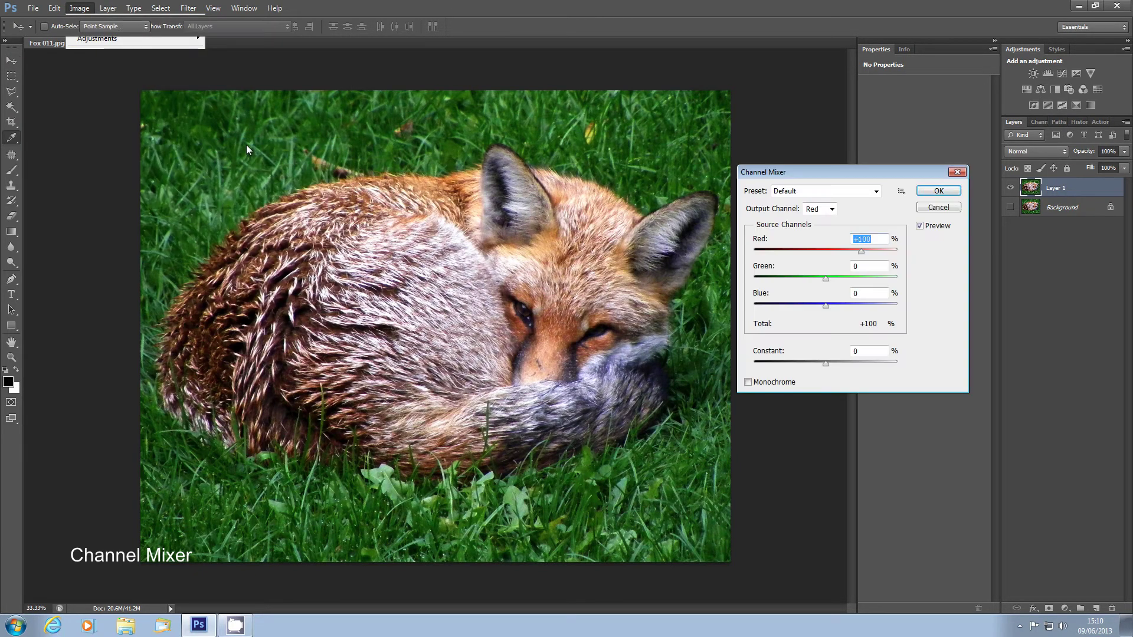
pyautogui.moveTo(830, 172)
pyautogui.mouseDown()
pyautogui.moveTo(820, 172)
pyautogui.moveTo(832, 168)
pyautogui.mouseUp()
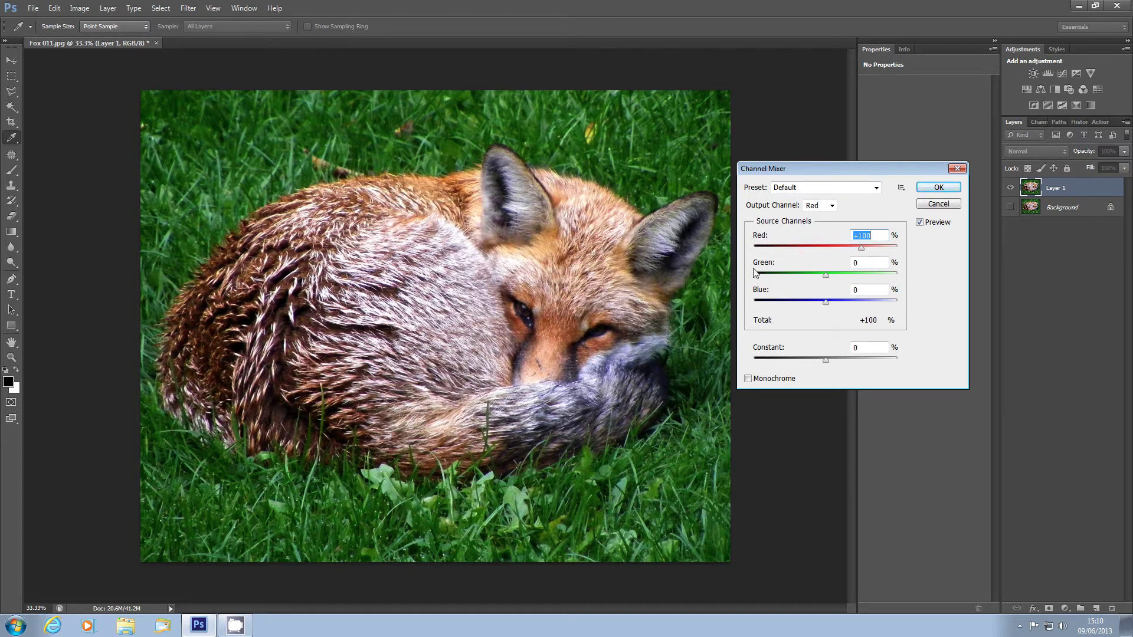
pyautogui.click(748, 379)
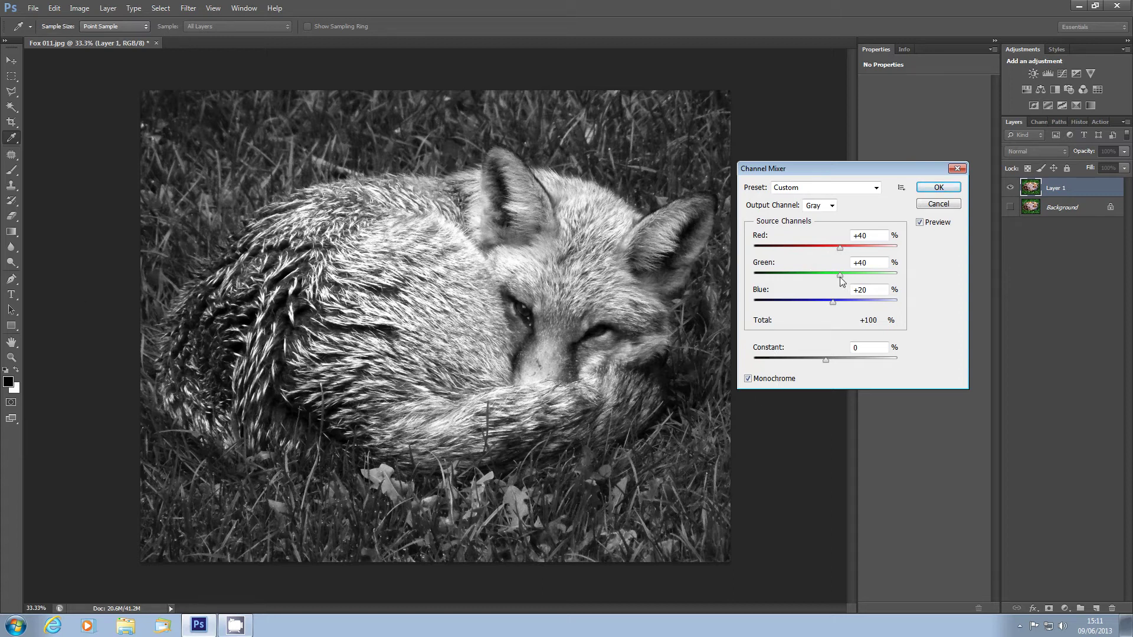
# Try different Green source channel levels in the Channel Mixer and leave Green at +44%
pyautogui.moveTo(839, 275)
pyautogui.mouseDown()
pyautogui.moveTo(821, 277)
pyautogui.moveTo(848, 278)
pyautogui.mouseUp()
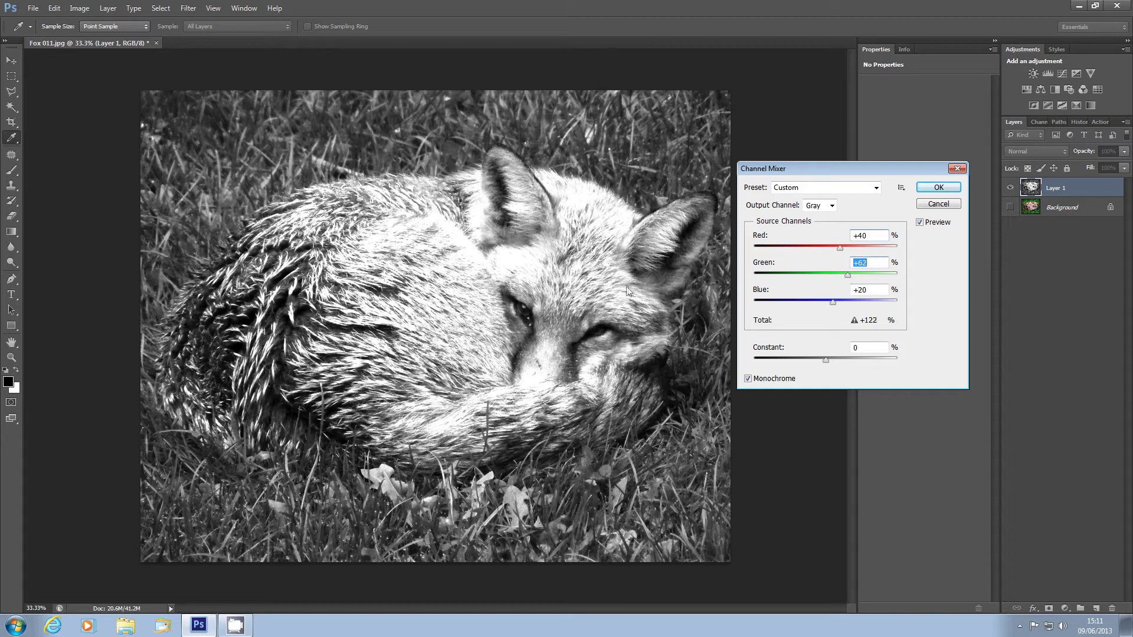
pyautogui.moveTo(849, 278); pyautogui.dragTo(839, 278)
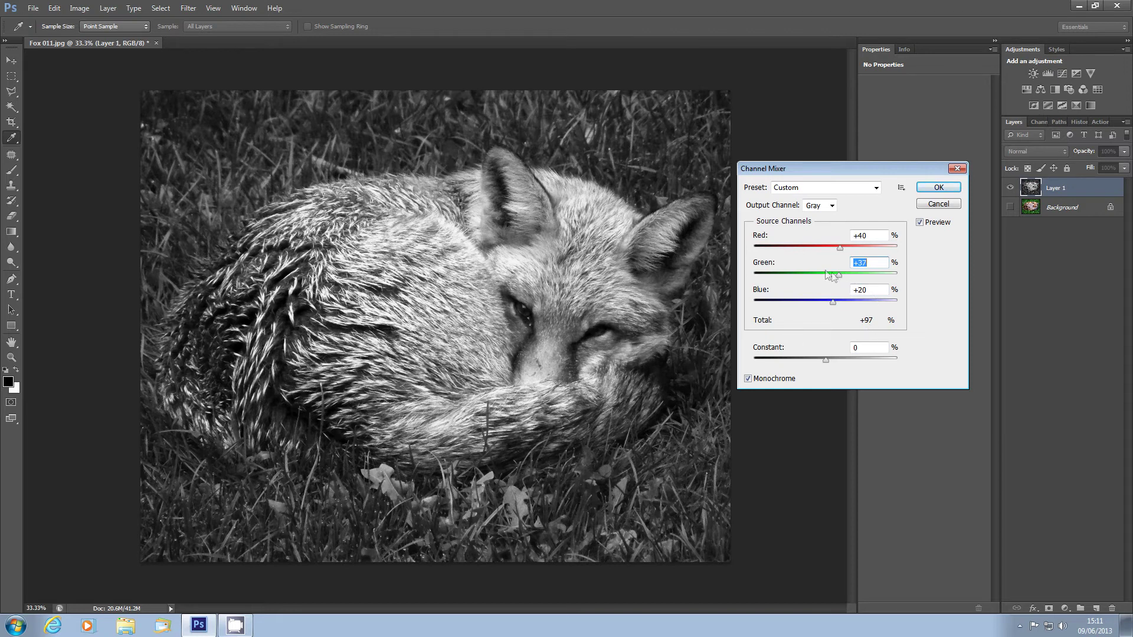
pyautogui.moveTo(839, 280); pyautogui.dragTo(843, 278)
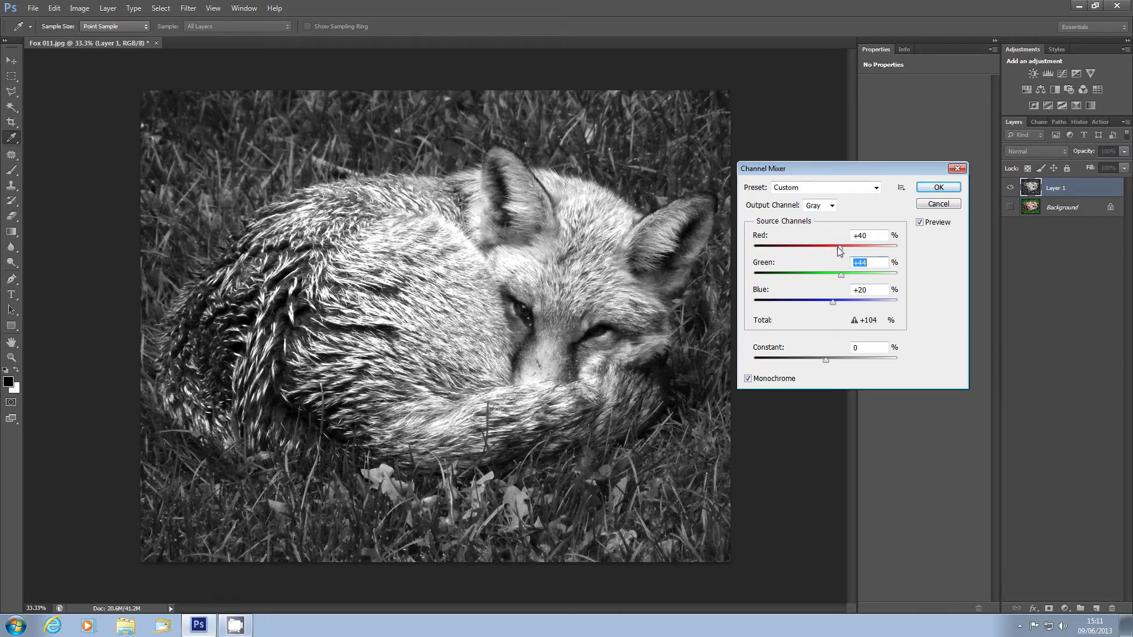
# Set the Red source channel to +36% and apply the Channel Mixer to the copied layer
pyautogui.moveTo(840, 248); pyautogui.dragTo(837, 249)
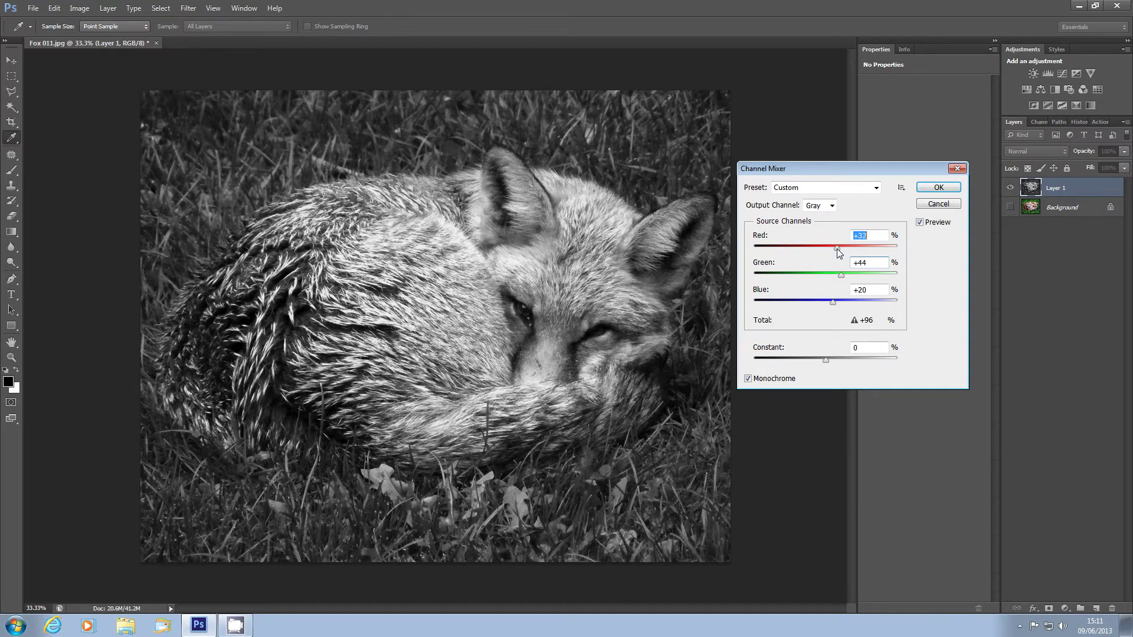
pyautogui.press('Up')
pyautogui.press('Up')
pyautogui.press('Up')
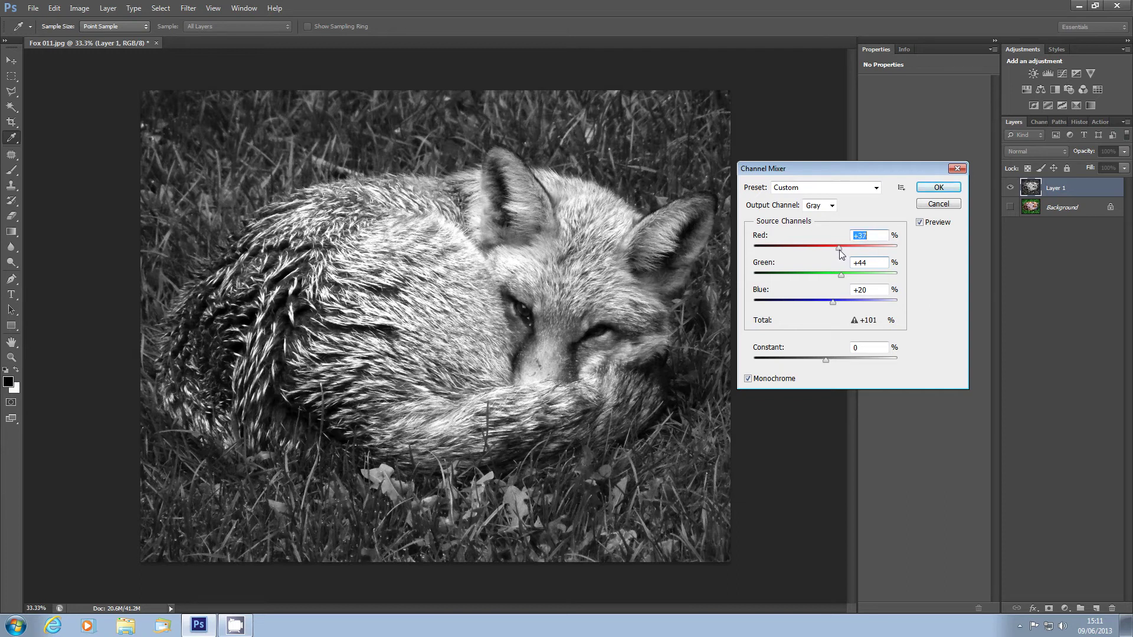
pyautogui.click(868, 236)
pyautogui.press('BackSpace')
pyautogui.write('6')
pyautogui.click(937, 188)
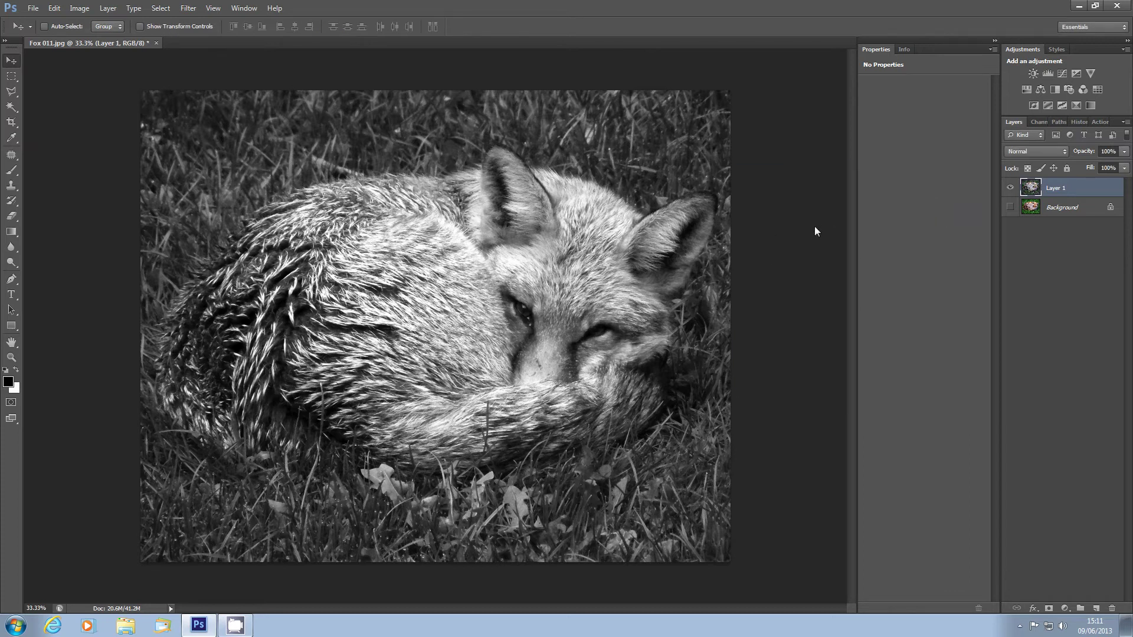
# Compare the monochrome Layer 1 with the original by toggling its visibility, and delete Layer 1
pyautogui.click(1010, 188)
pyautogui.click(1010, 188)
pyautogui.moveTo(1076, 186); pyautogui.dragTo(1113, 611)
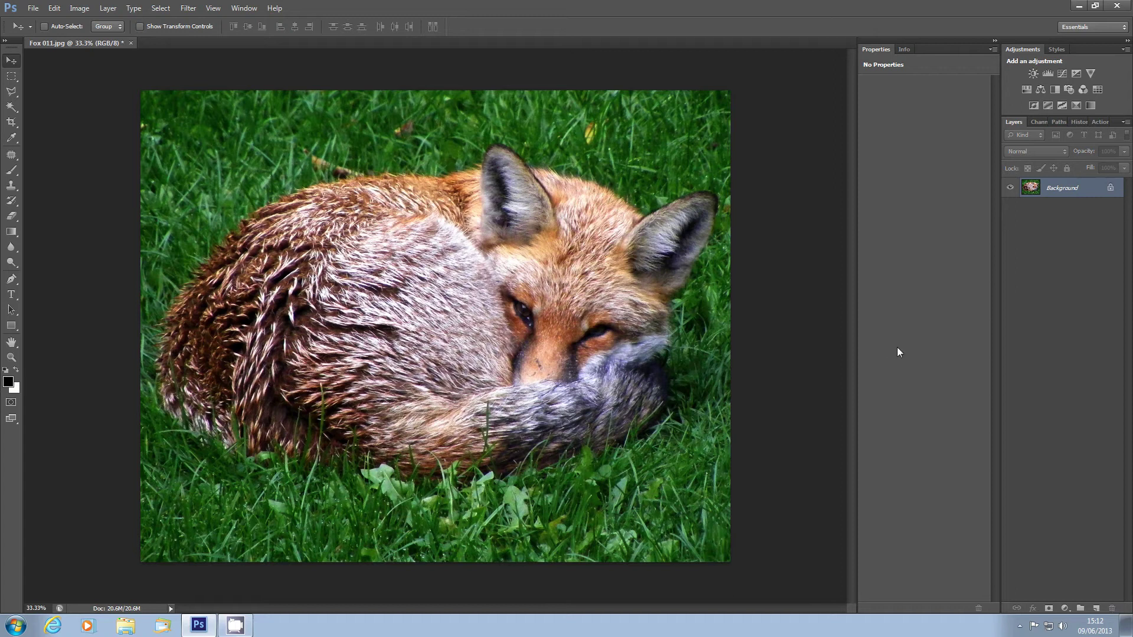
# Copy the Background layer to a new layer, add a Black & White adjustment layer above it, and toggle the adjustment to compare
pyautogui.hotkey('ctrl', 'j')
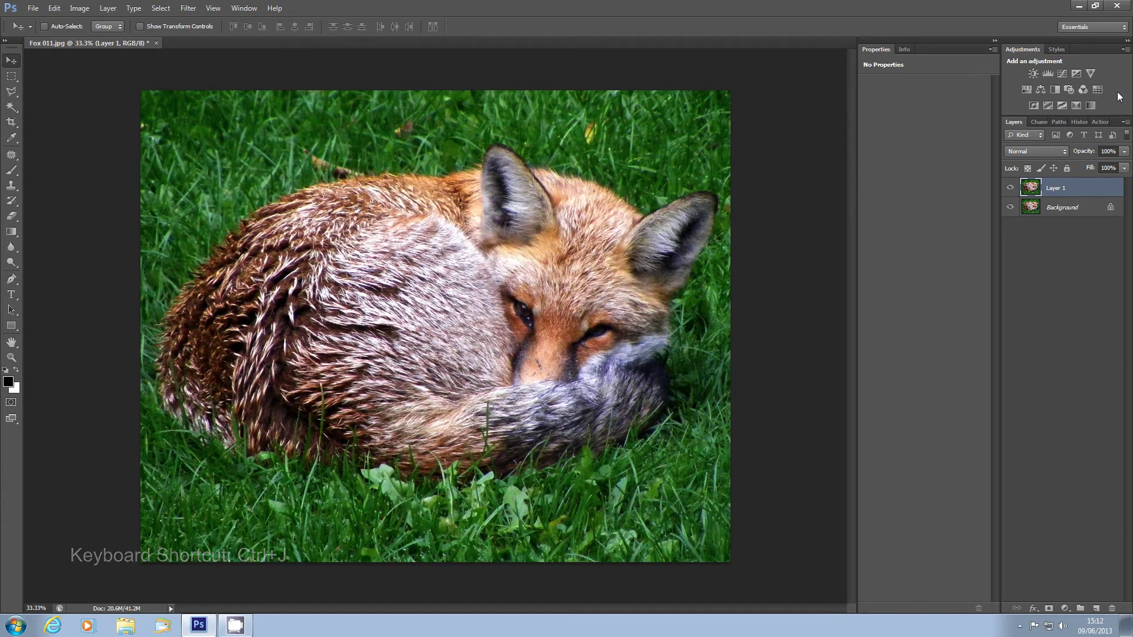
pyautogui.click(1055, 90)
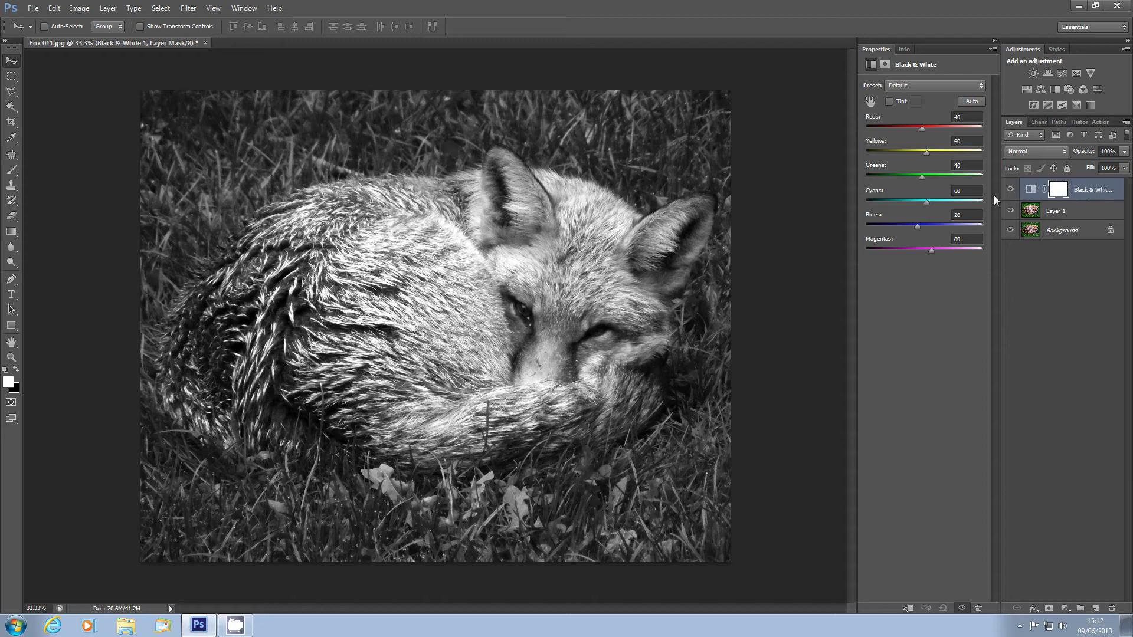
pyautogui.click(1011, 189)
pyautogui.click(1010, 190)
# Tune the Black & White adjustment with Greens at 55 and Reds at 22, and raise Blues slightly
pyautogui.moveTo(921, 176); pyautogui.dragTo(926, 177)
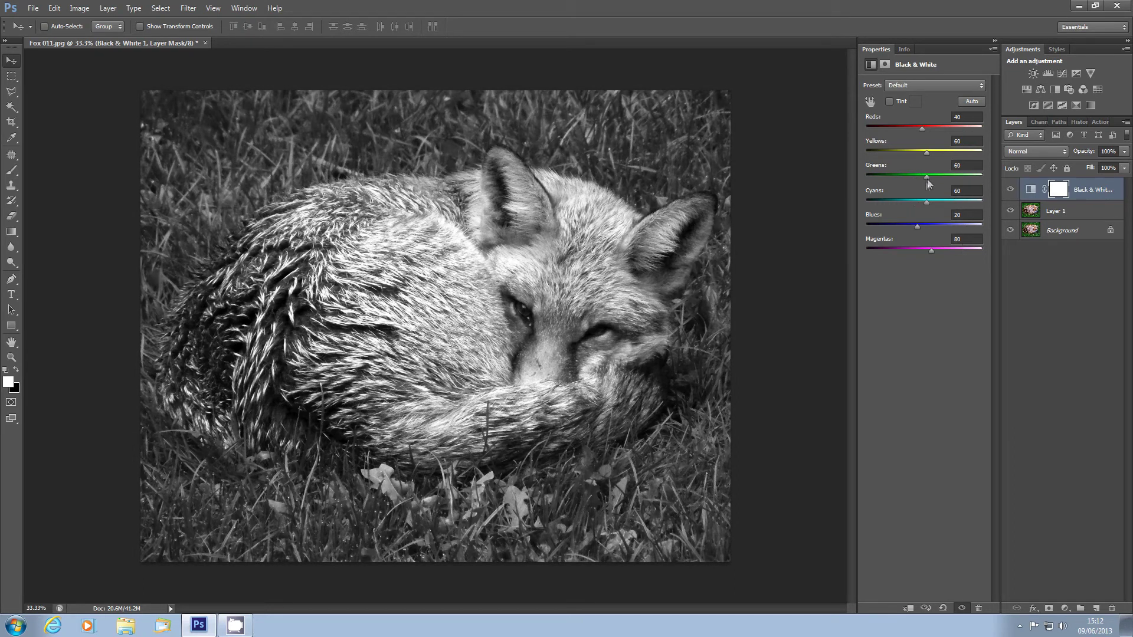
pyautogui.moveTo(927, 177); pyautogui.dragTo(930, 177)
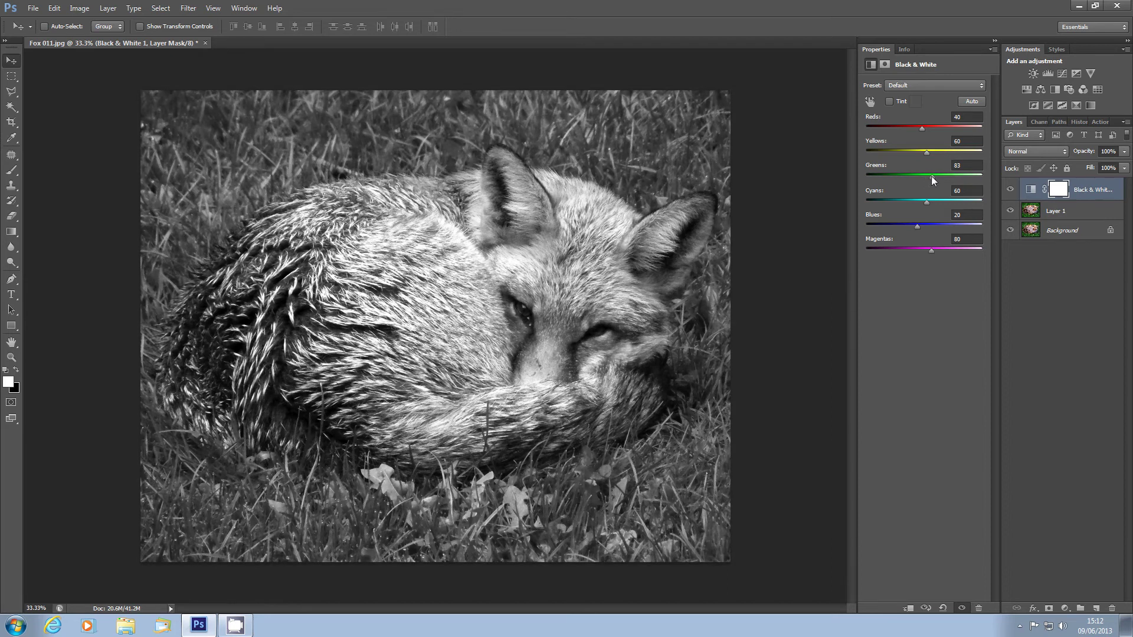
pyautogui.moveTo(932, 175); pyautogui.dragTo(925, 175)
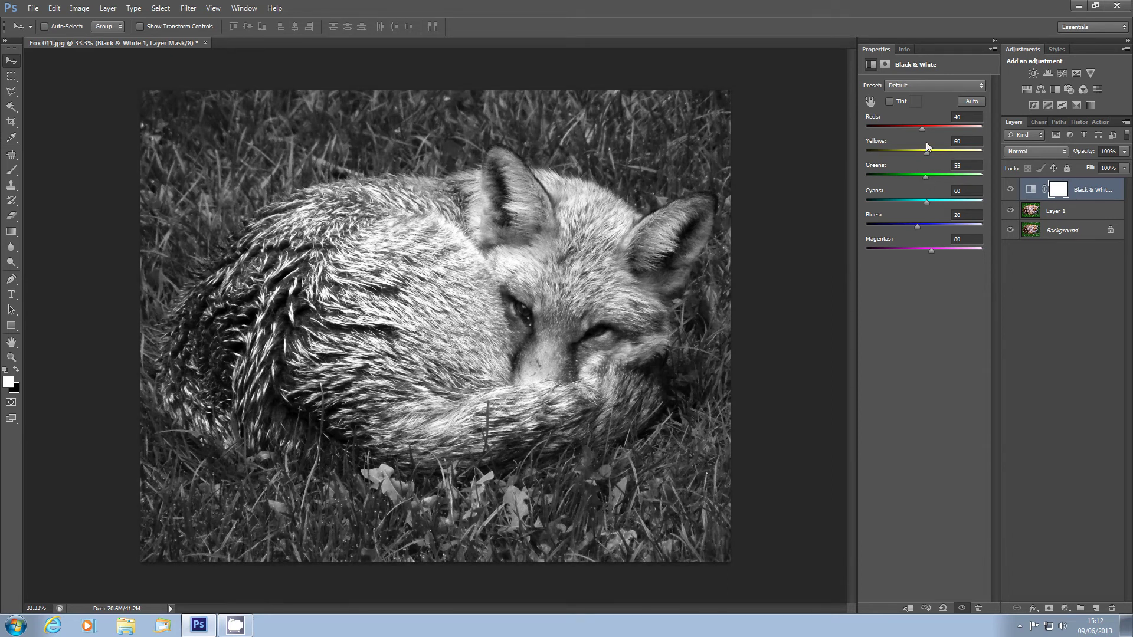
pyautogui.moveTo(922, 128); pyautogui.dragTo(918, 128)
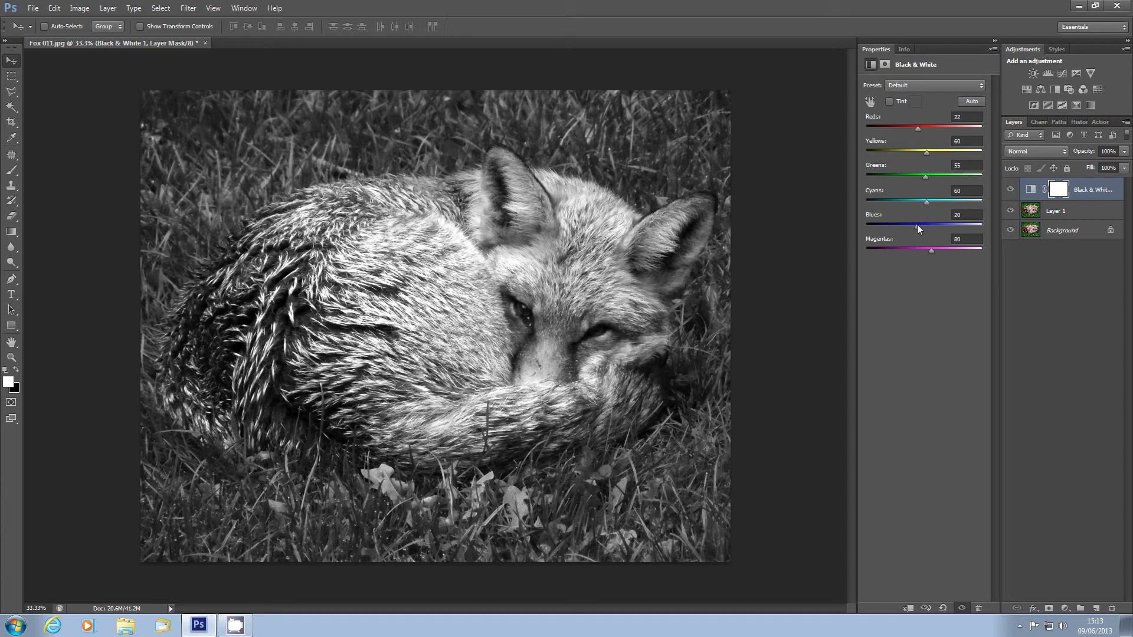
pyautogui.moveTo(920, 225); pyautogui.dragTo(924, 224)
# Compare the image with and without the Black & White adjustment layer, and delete that adjustment layer
pyautogui.click(1010, 189)
pyautogui.click(1010, 189)
pyautogui.moveTo(1102, 189); pyautogui.dragTo(1113, 609)
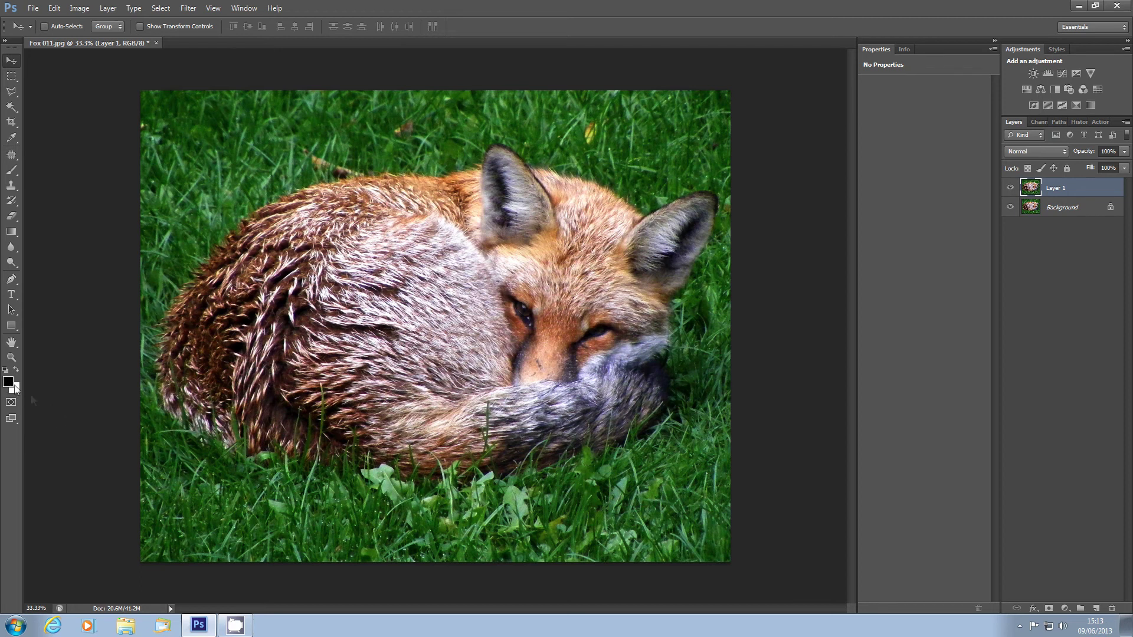
# Reset the foreground and background colours to default black and white, swapping them once and back to black foreground
pyautogui.press('d')
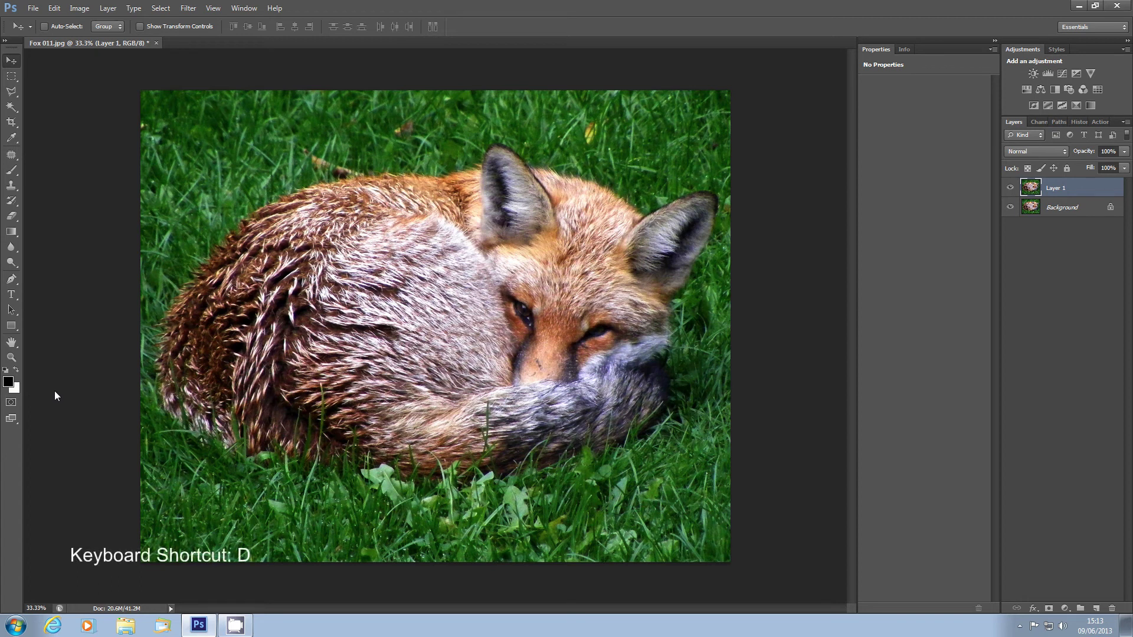
pyautogui.press('x')
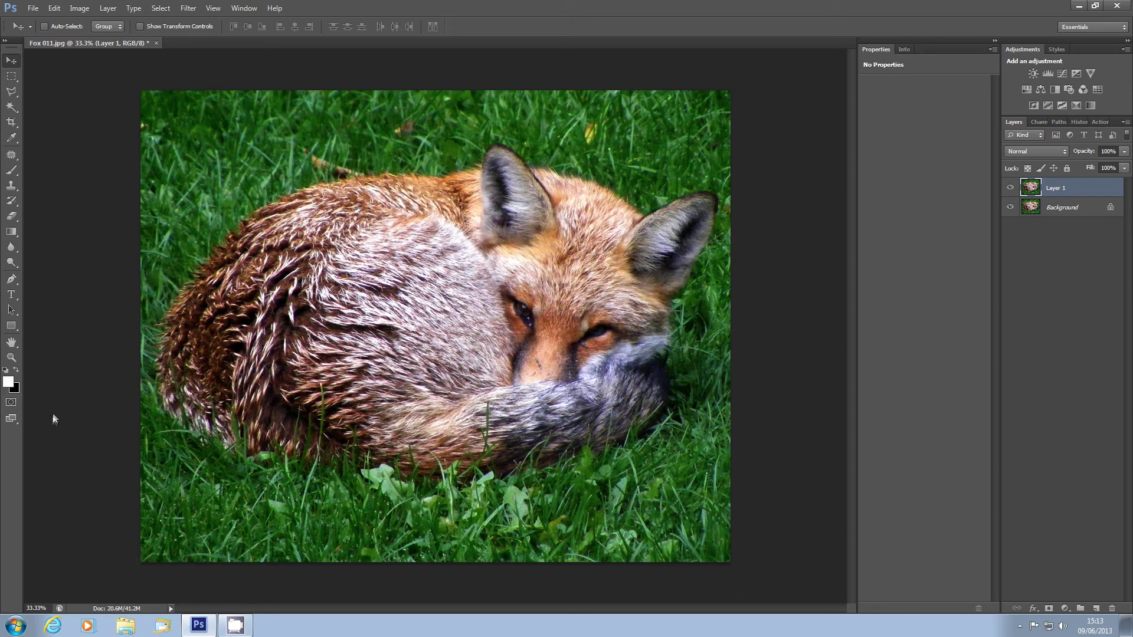
pyautogui.press('x')
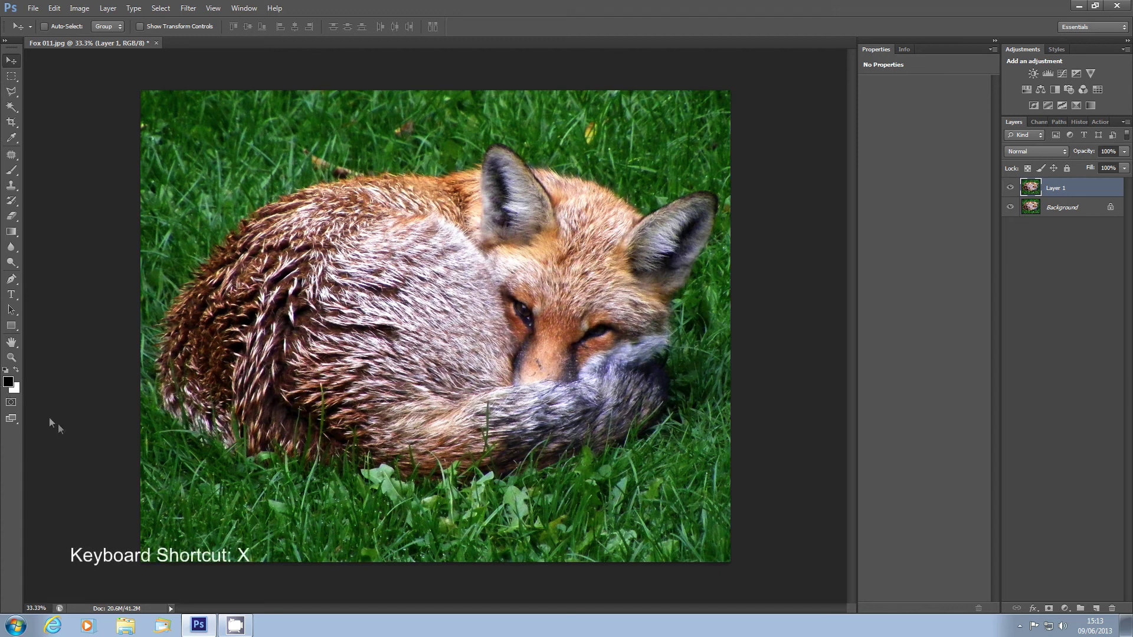
# Add a black-to-white Gradient Map adjustment layer above Layer 1 and toggle its visibility to compare with the colour image
pyautogui.click(1065, 609)
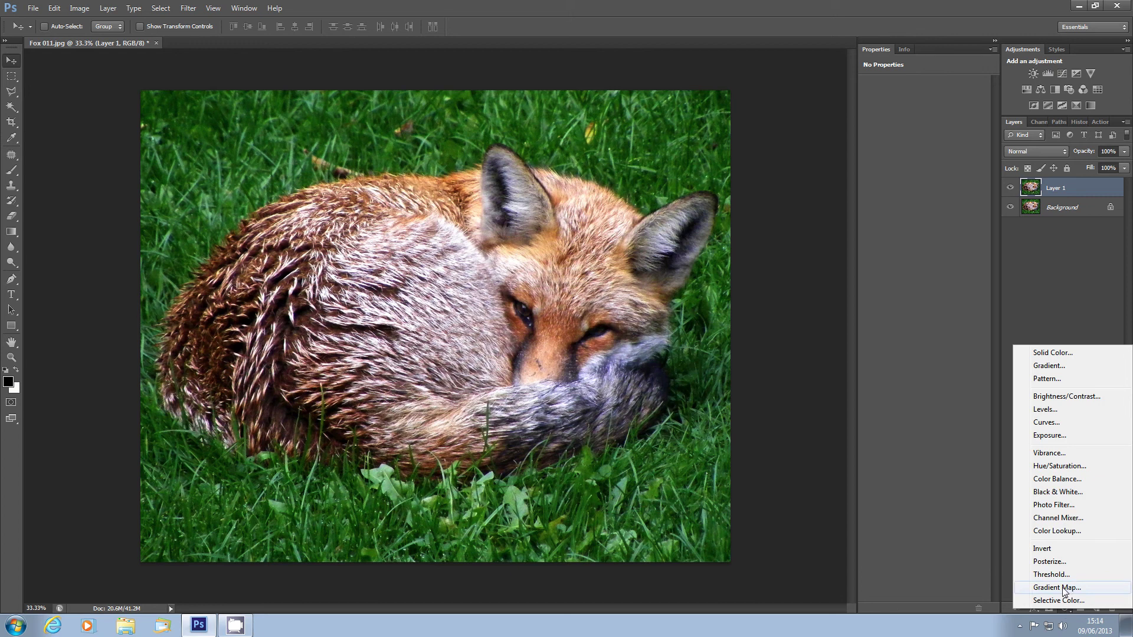
pyautogui.click(1063, 588)
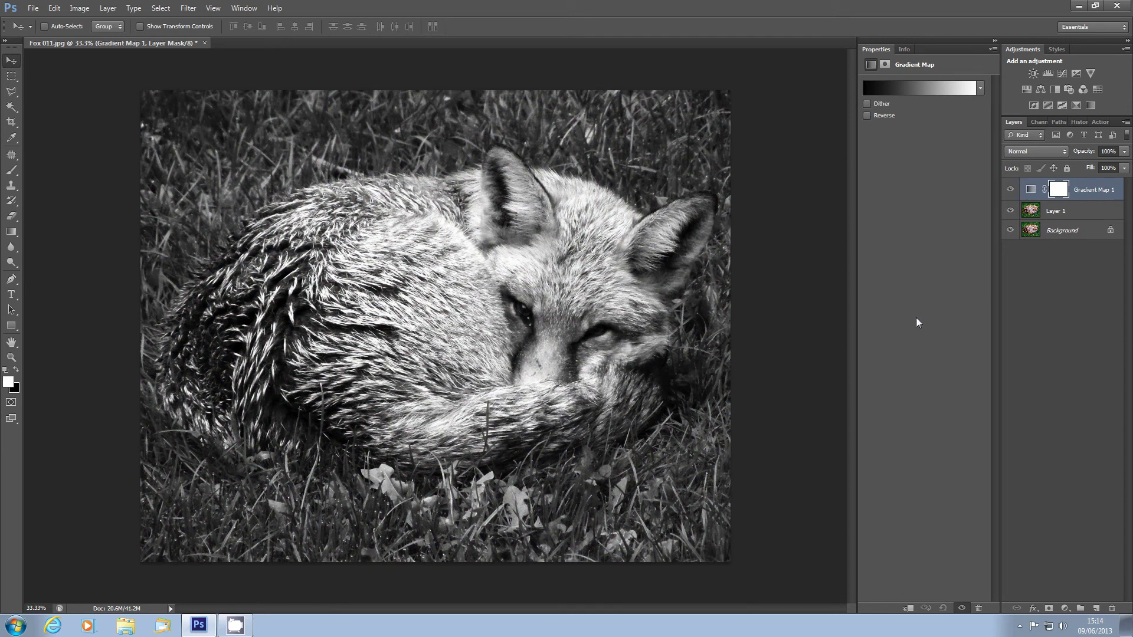
pyautogui.click(1010, 188)
pyautogui.click(1009, 189)
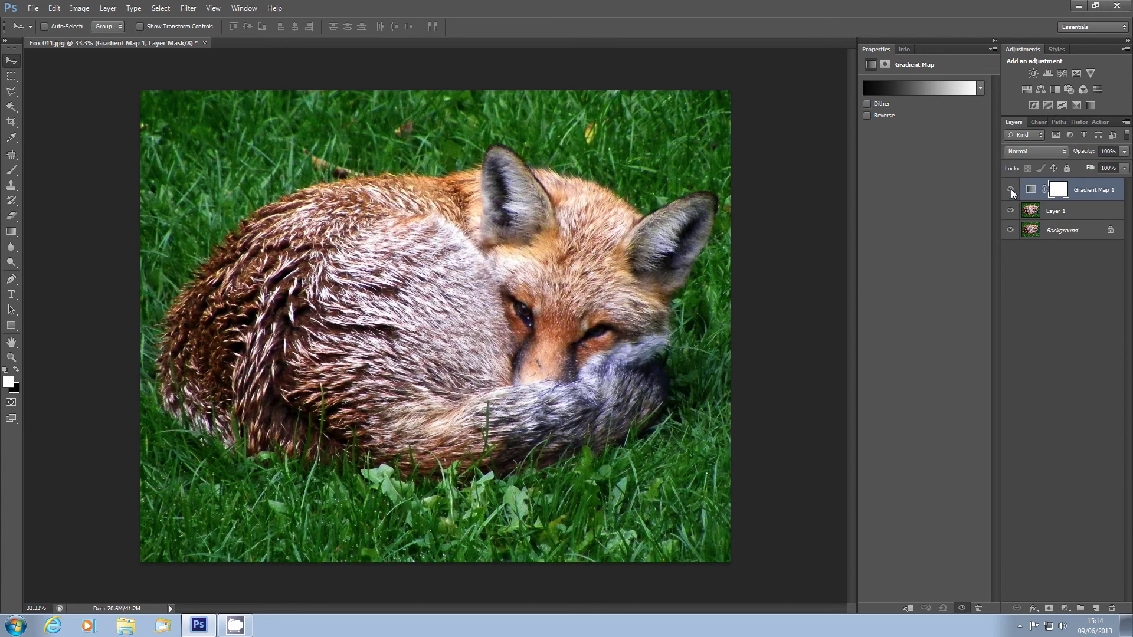